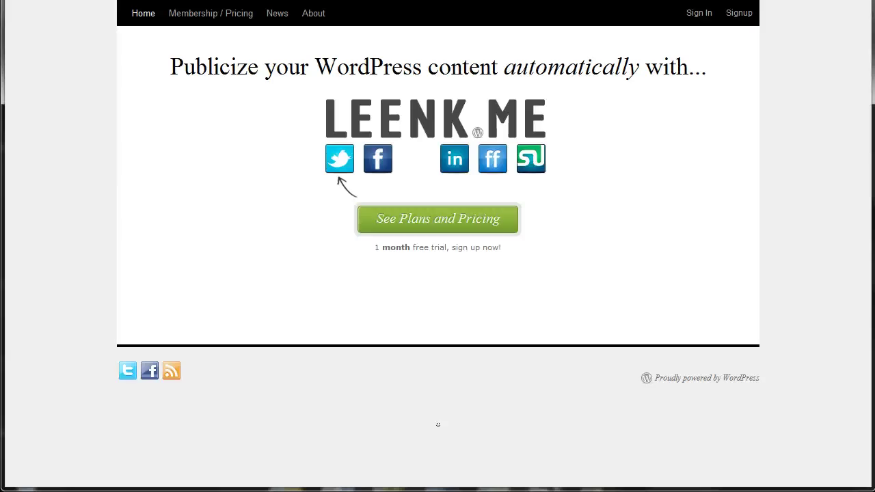
# - Open Membership / Pricing and start signing up for the 5$ Personal plan
pyautogui.click(199, 21)
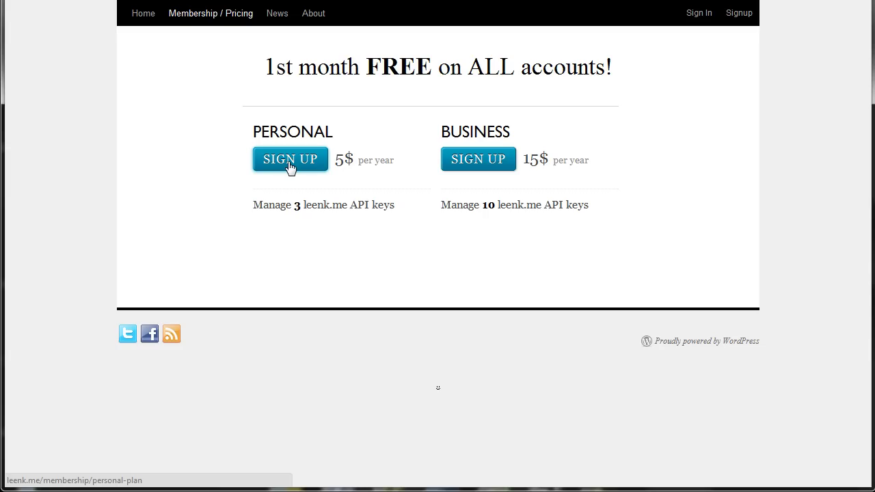
pyautogui.click(291, 164)
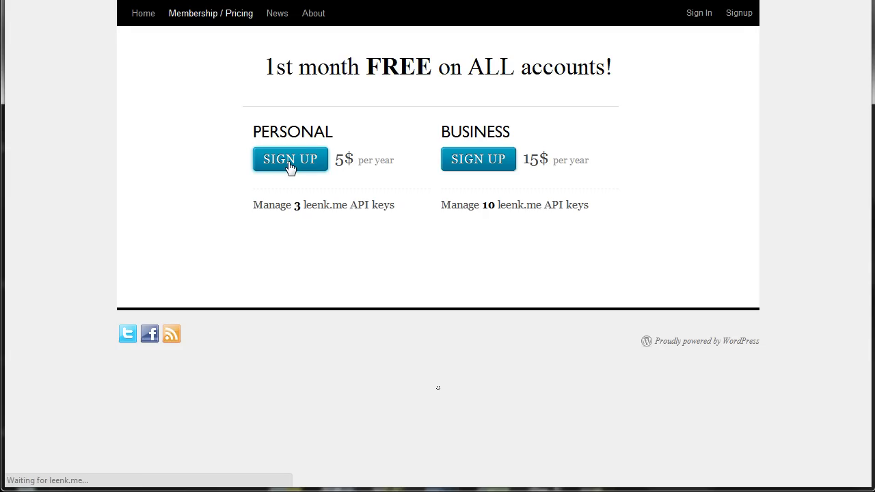
# - Fill in the first name, last name, e-mail, username and a strong password
pyautogui.click(324, 209)
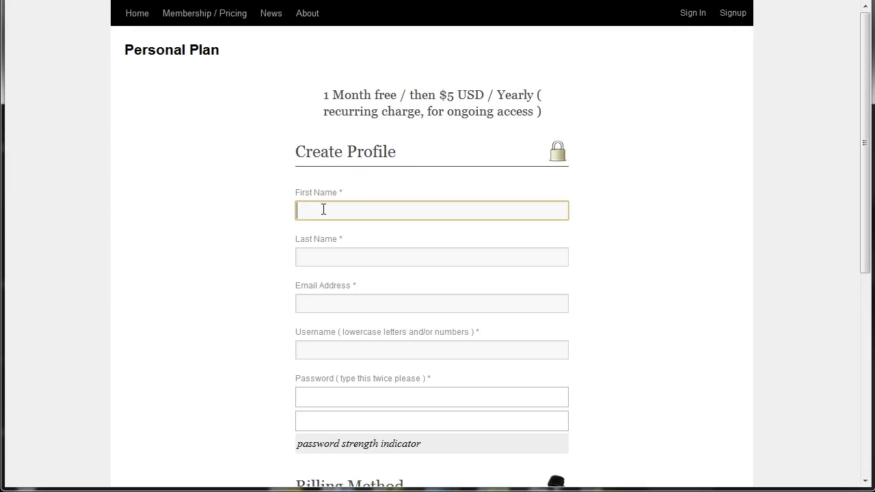
pyautogui.press('Tab')
pyautogui.press('Tab')
pyautogui.press('Tab')
pyautogui.press('Tab')
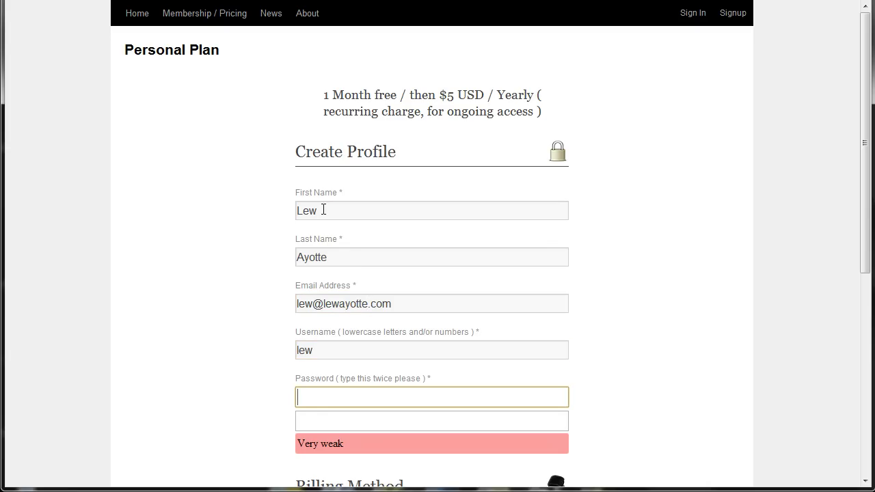
pyautogui.press('Tab')
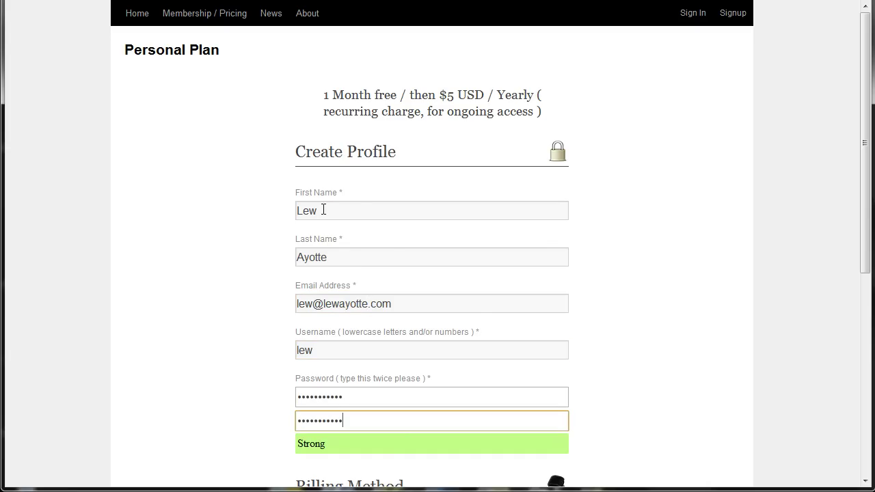
# - Choose PayPal as the billing method and check out with PayPal
pyautogui.scroll(-4, 326, 210)
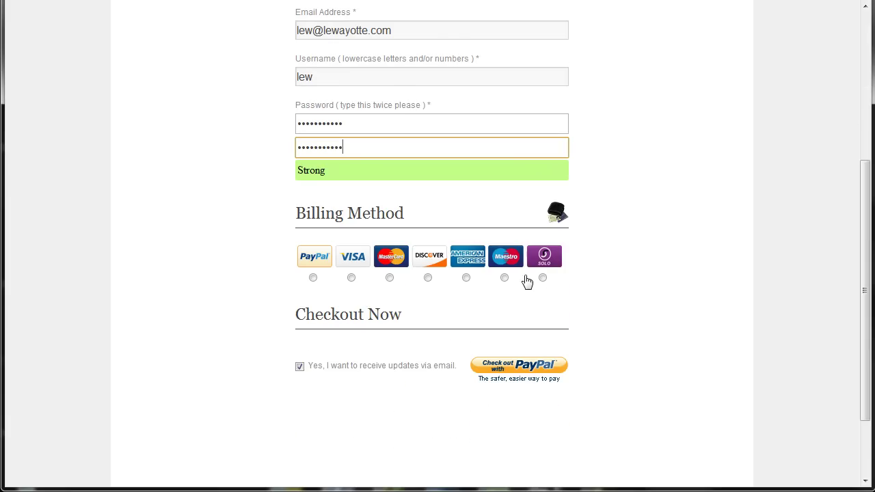
pyautogui.click(313, 278)
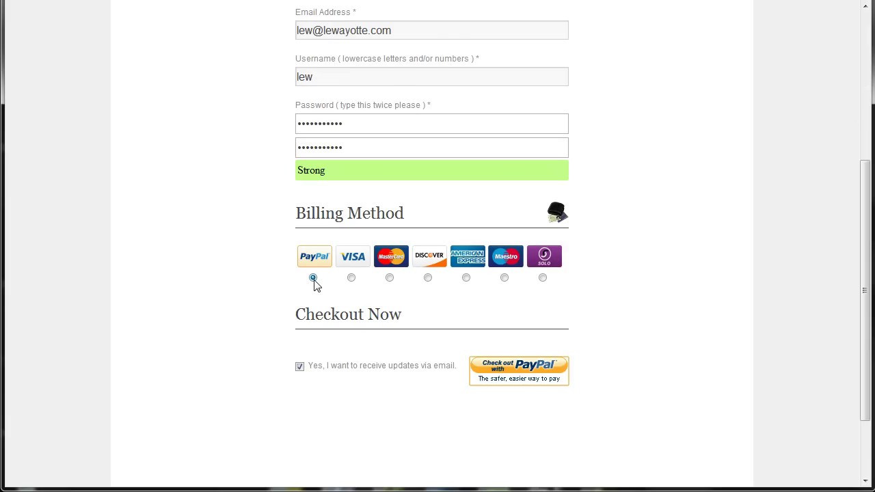
pyautogui.click(538, 372)
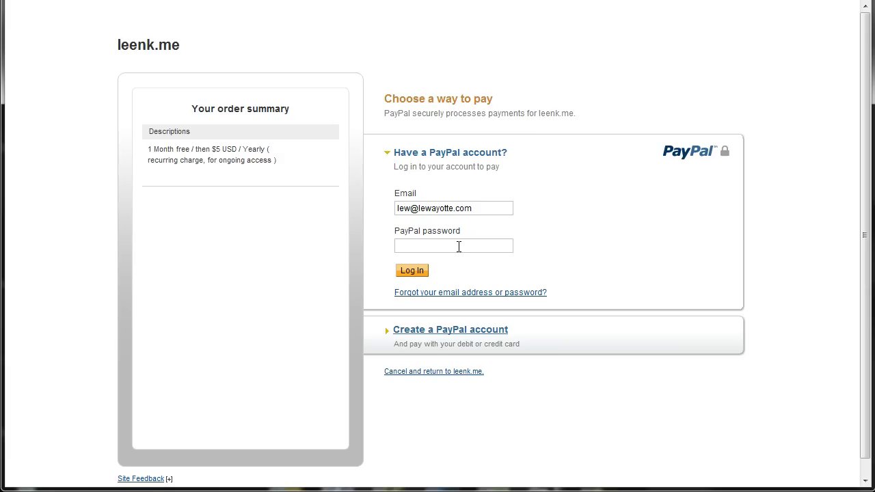
# - Log in to PayPal with the account password and agree to automatic yearly payments
pyautogui.click(459, 247)
pyautogui.hotkey('ctrl', 'v')
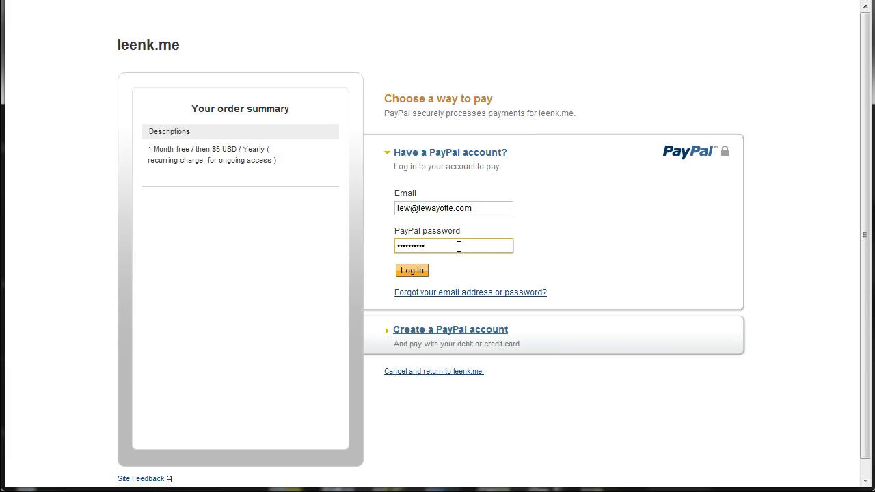
pyautogui.click(414, 271)
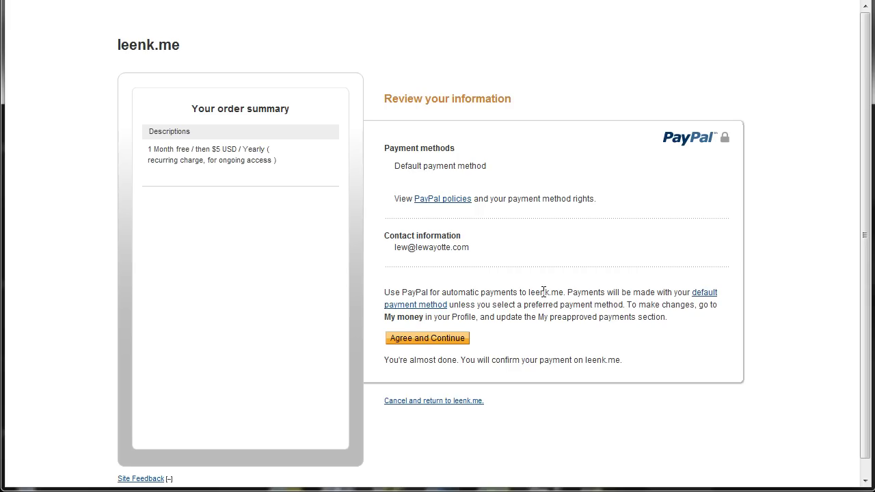
pyautogui.click(424, 339)
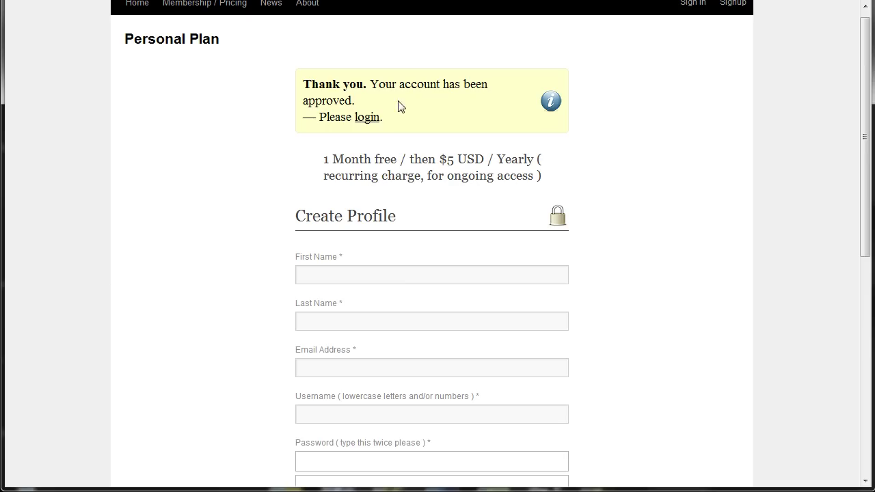
# - Sign in to leenk.me with the account username and password, then authorize a Twitter profile
pyautogui.click(359, 119)
pyautogui.write('lew')
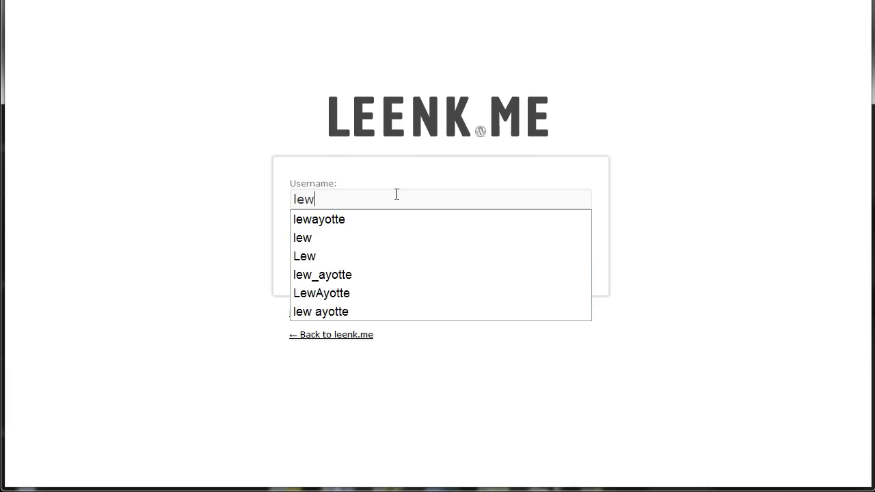
pyautogui.press('Tab')
pyautogui.write('**********')
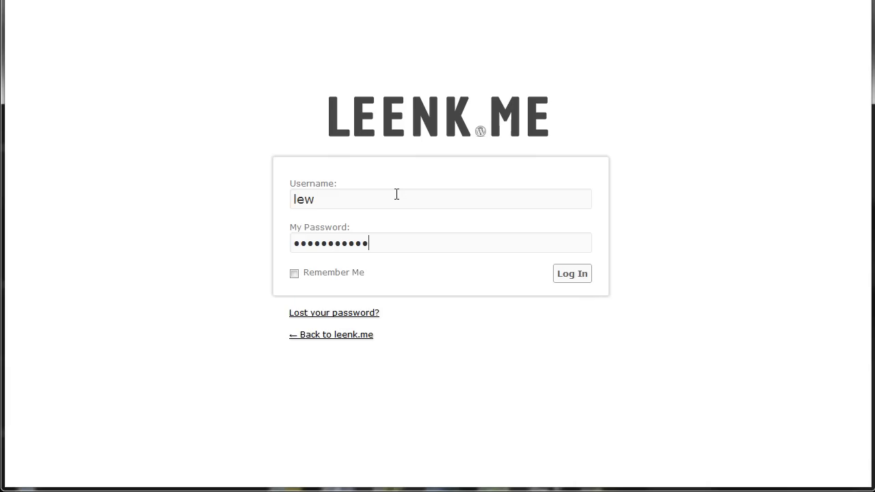
pyautogui.click(562, 275)
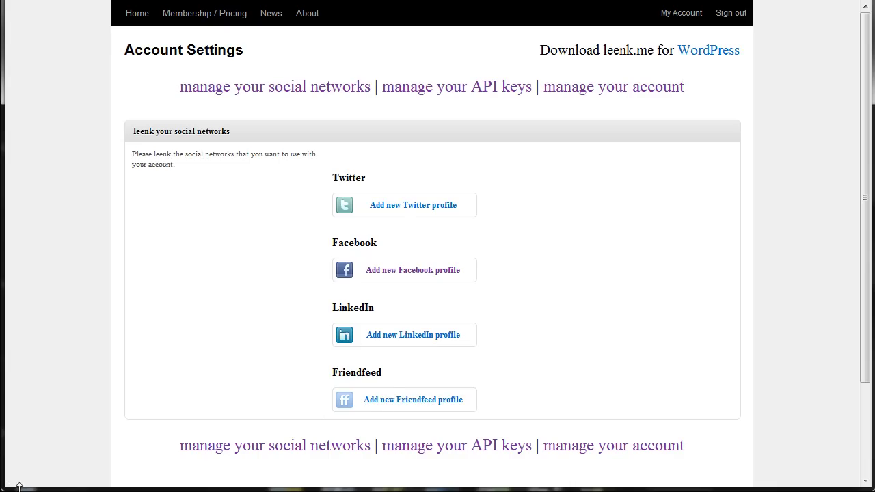
pyautogui.click(399, 212)
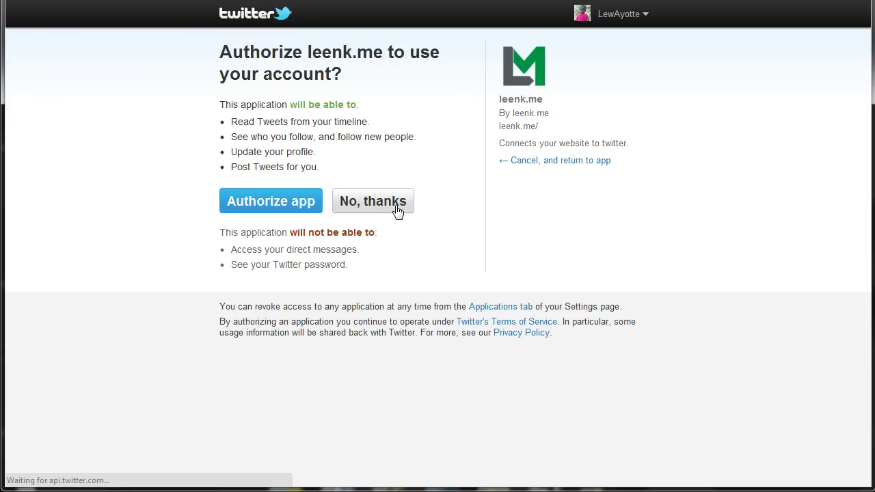
pyautogui.click(276, 206)
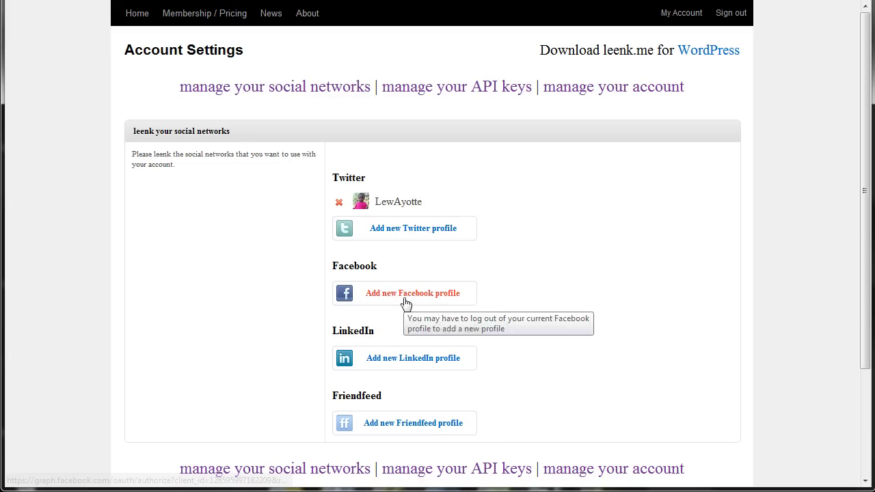
# - Add a Facebook profile, granting the leenk.me app page management and posting permissions
pyautogui.click(406, 303)
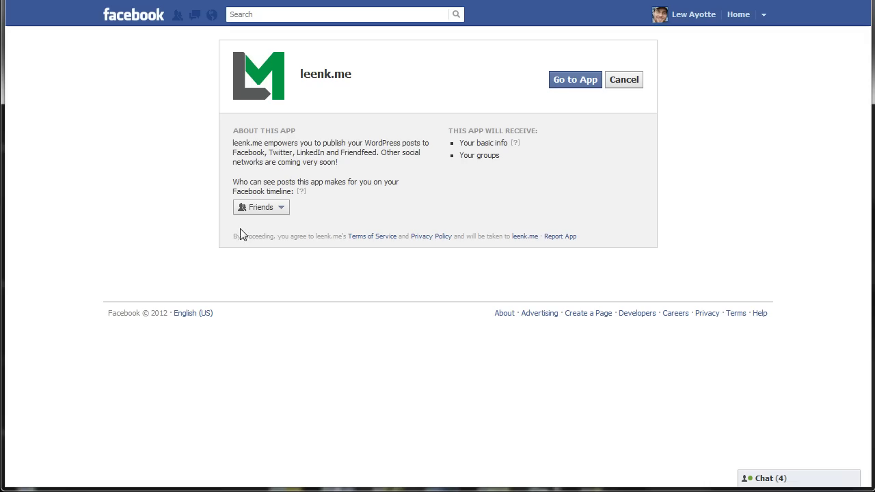
pyautogui.click(569, 81)
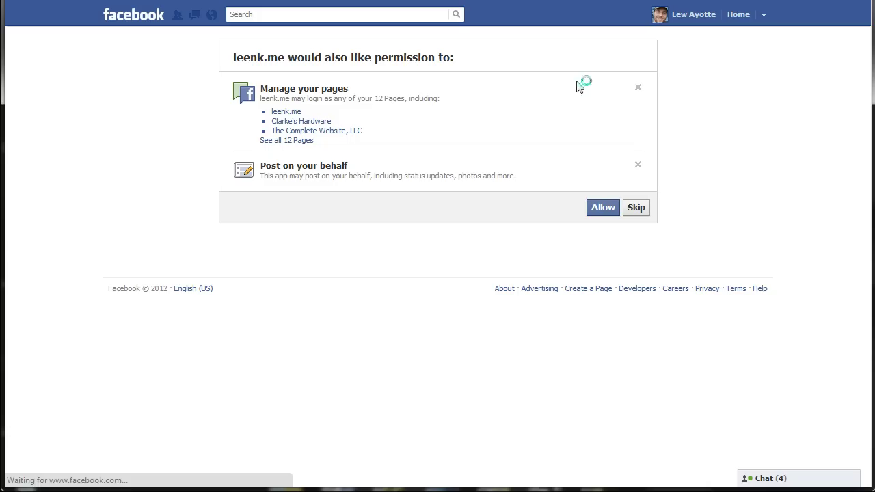
pyautogui.click(601, 209)
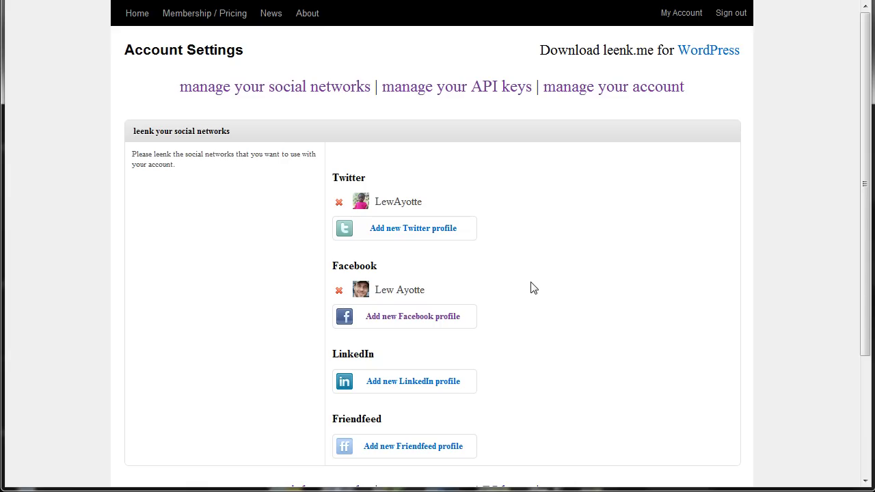
# - Add a LinkedIn profile and grant leenk.me access to the LinkedIn account
pyautogui.scroll(-1, 534, 288)
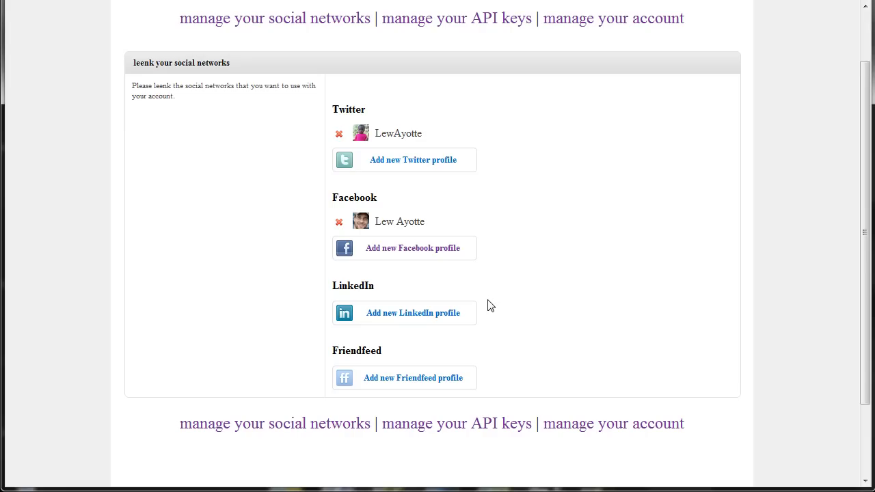
pyautogui.click(395, 313)
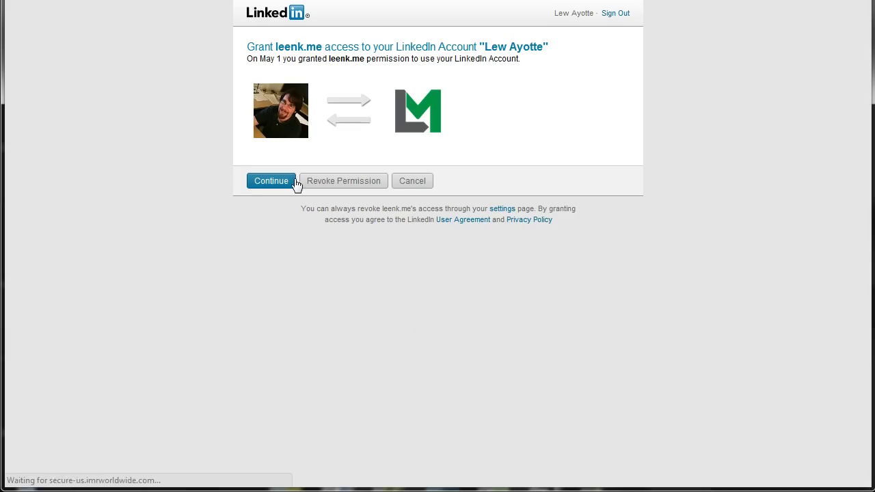
pyautogui.click(267, 181)
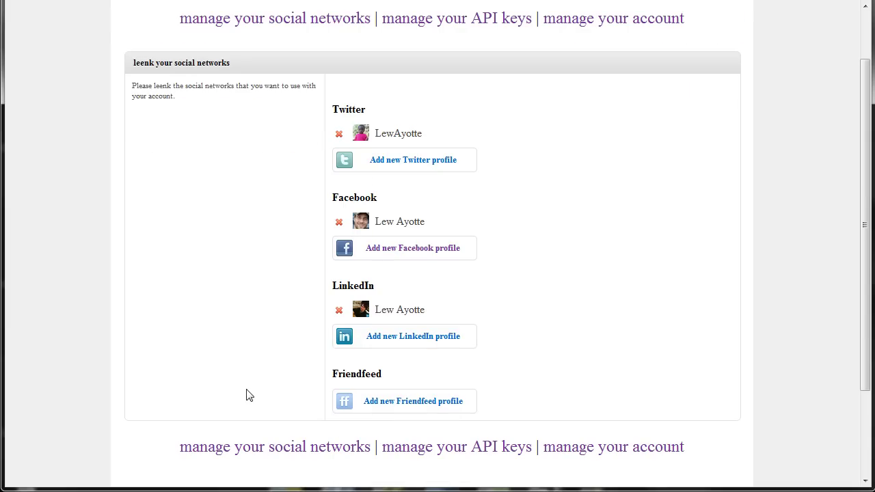
# - Add a FriendFeed profile and allow leenk.me to access FriendFeed
pyautogui.click(394, 406)
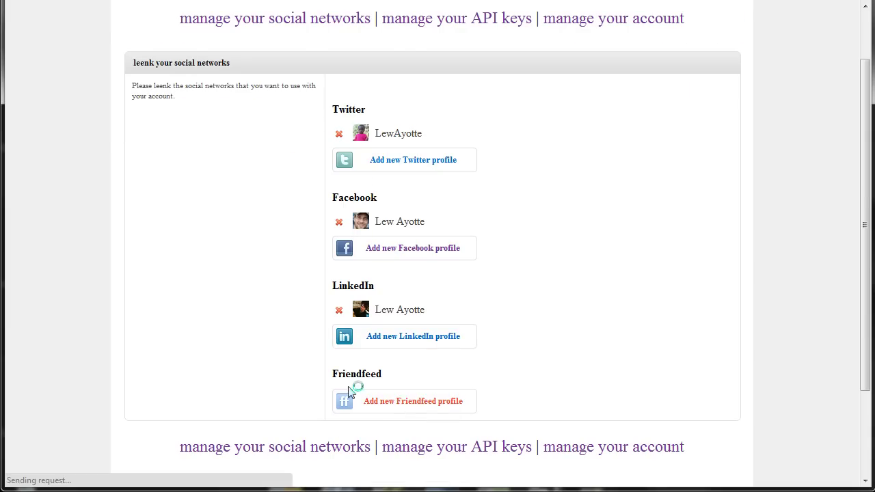
pyautogui.click(56, 151)
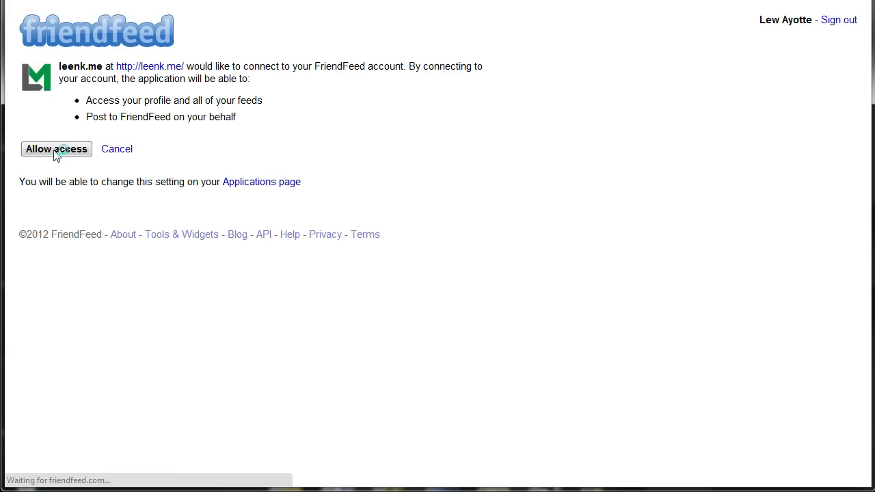
pyautogui.scroll(-3, 198, 349)
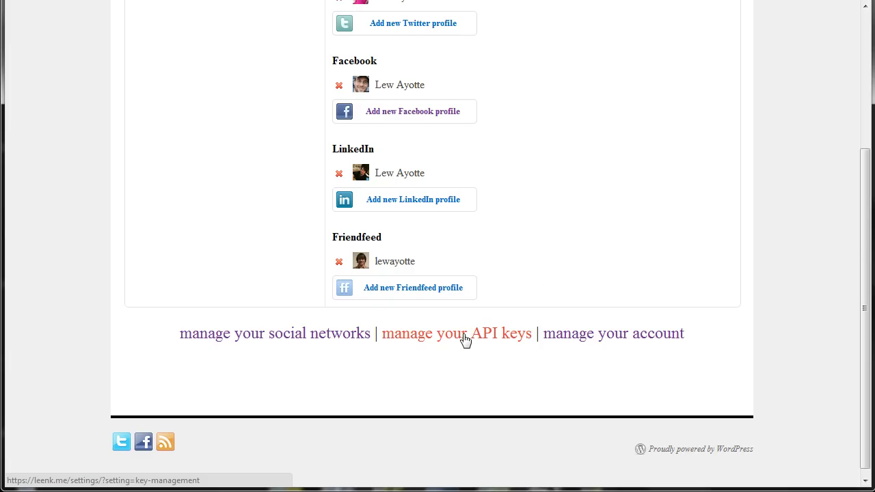
# - Create a new API key on the API key management page and open its settings
pyautogui.click(466, 341)
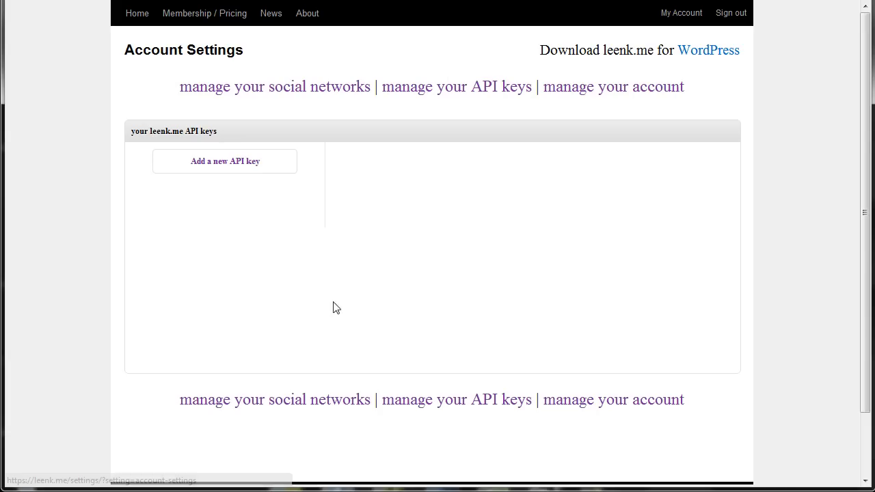
pyautogui.click(227, 163)
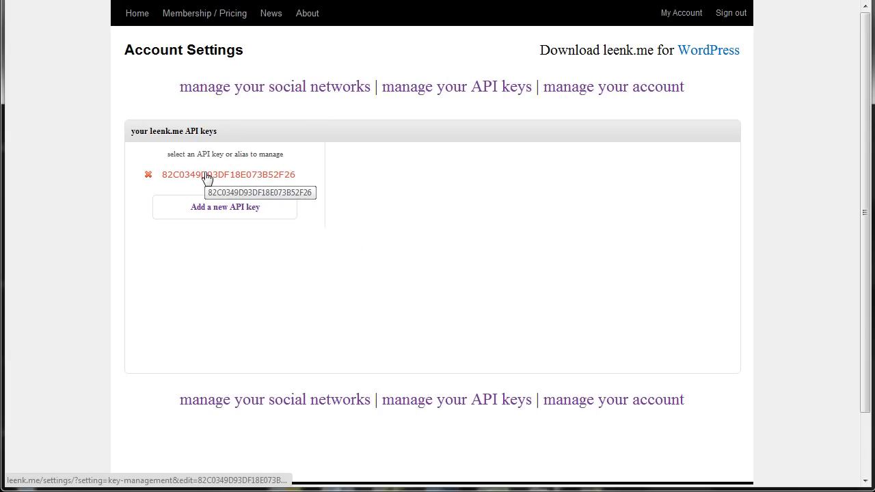
pyautogui.click(208, 175)
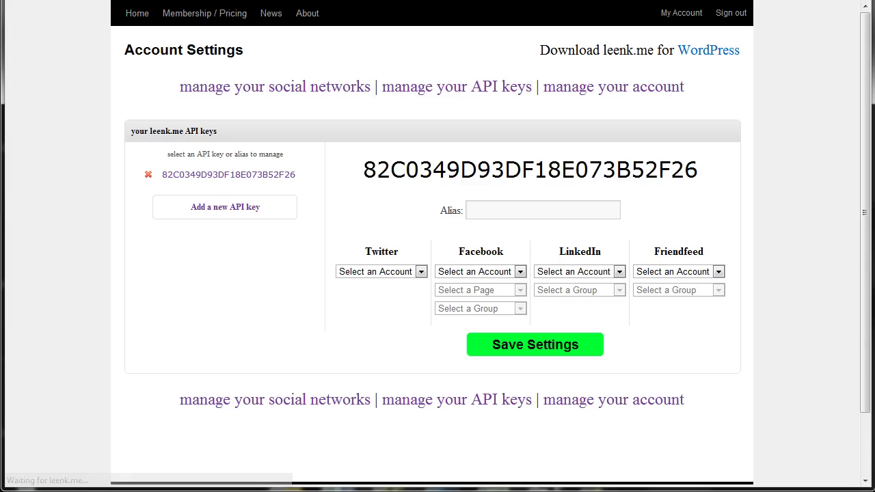
# - Assign the Twitter, Facebook, LinkedIn and FriendFeed accounts to the key, leaving the Facebook page unset
pyautogui.click(419, 272)
pyautogui.click(383, 292)
pyautogui.click(488, 272)
pyautogui.click(463, 295)
pyautogui.click(587, 271)
pyautogui.click(569, 296)
pyautogui.click(677, 271)
pyautogui.click(671, 298)
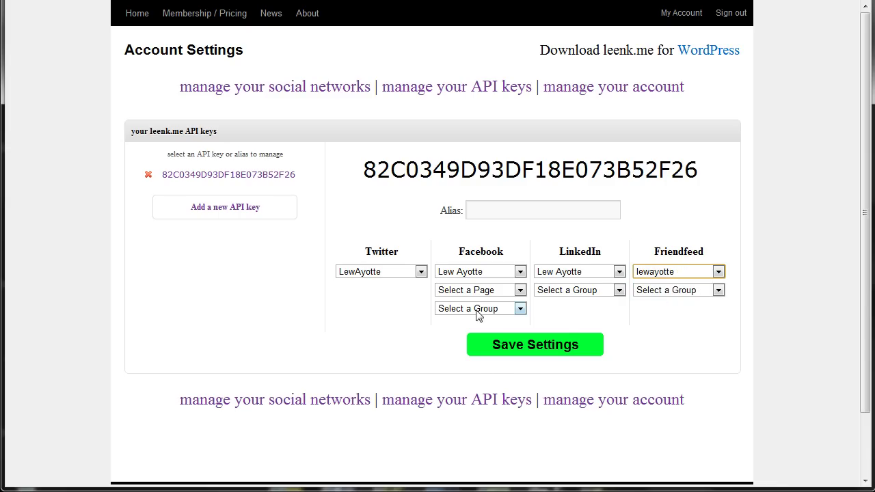
pyautogui.click(483, 291)
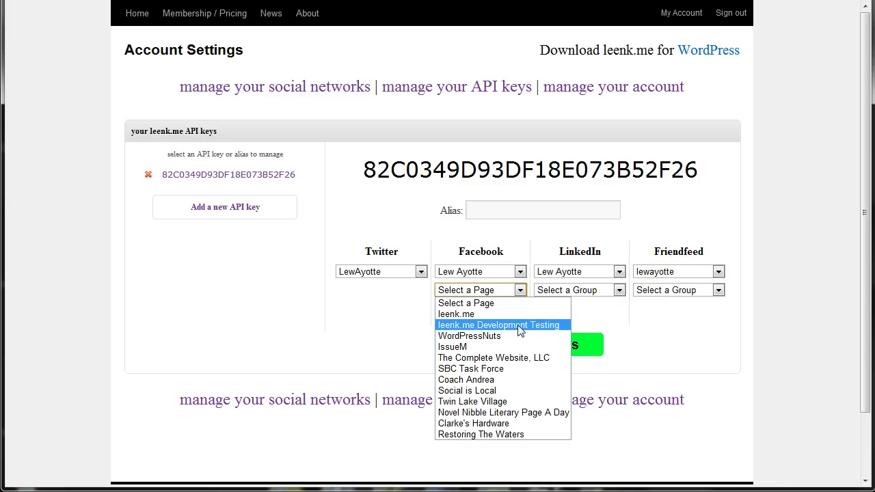
pyautogui.click(641, 314)
# - Give the API key the website domain as its alias and save the settings
pyautogui.click(515, 210)
pyautogui.write('lewayotte ')
pyautogui.write('com')
pyautogui.click(677, 197)
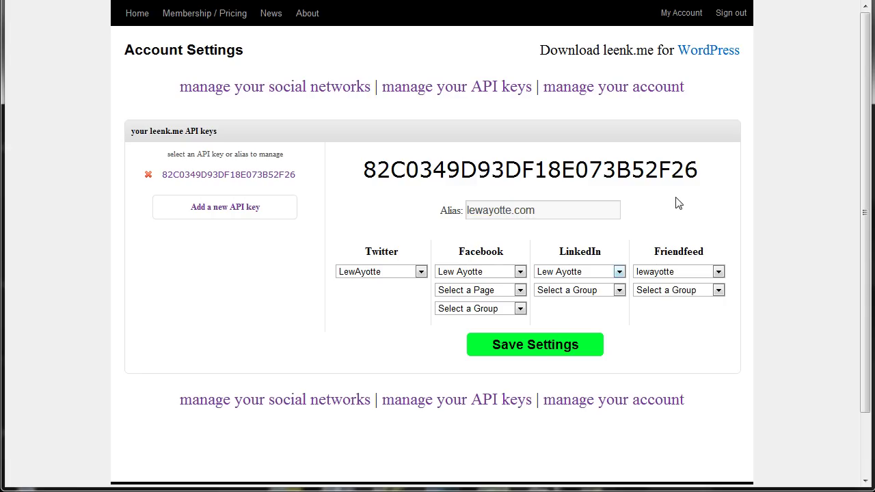
pyautogui.click(531, 348)
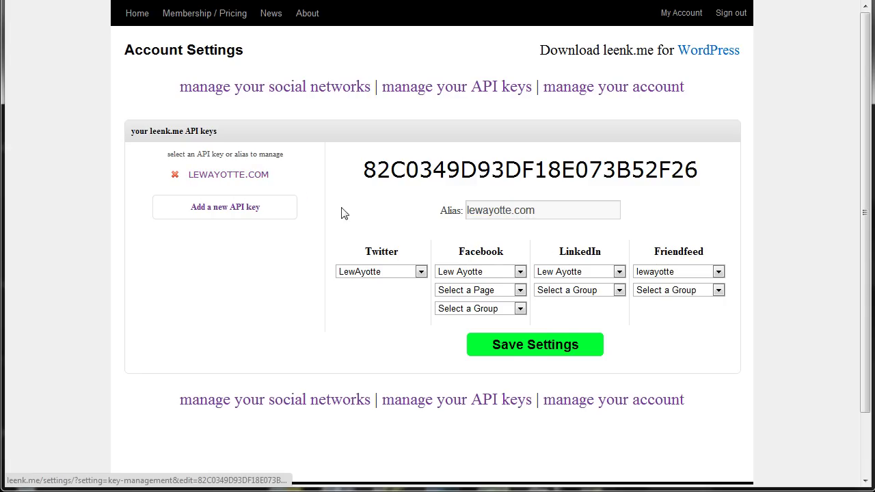
# - Add two new API keys, then delete both extra keys, leaving only the aliased one
pyautogui.click(261, 215)
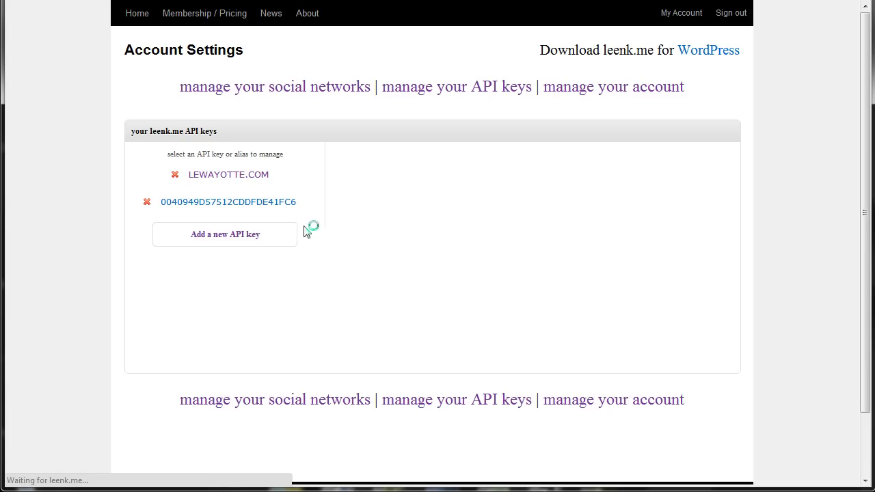
pyautogui.click(270, 244)
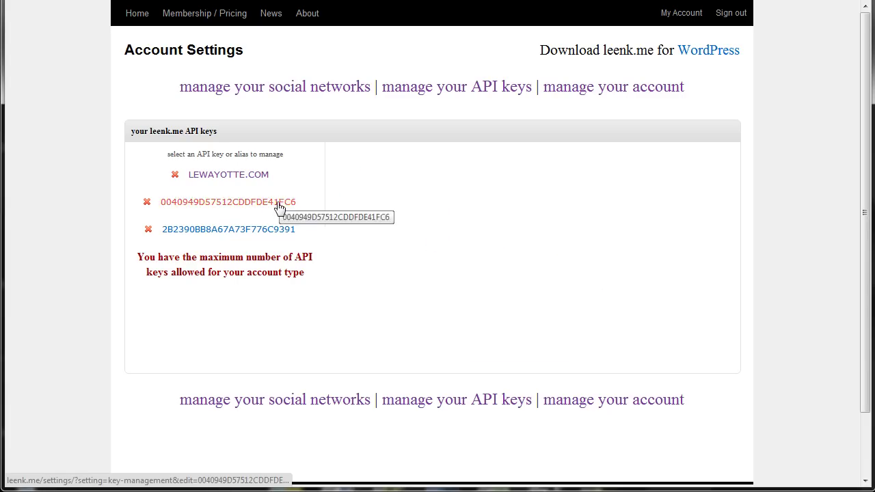
pyautogui.click(205, 202)
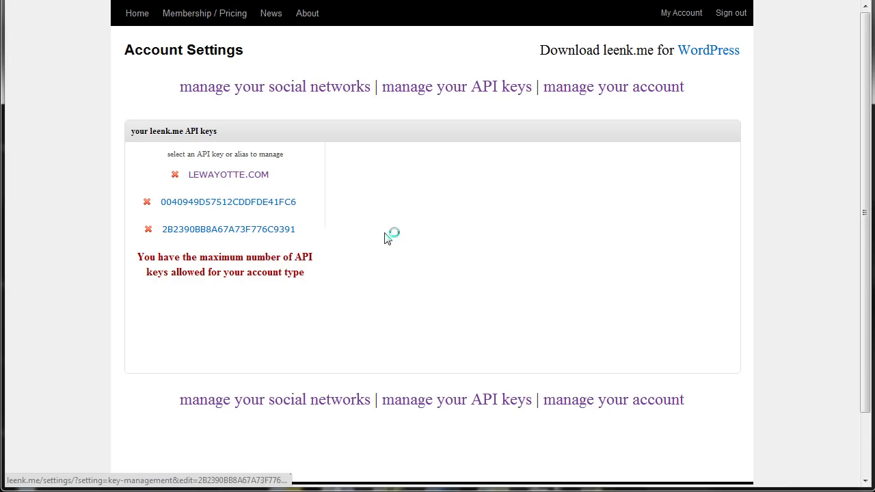
pyautogui.click(482, 208)
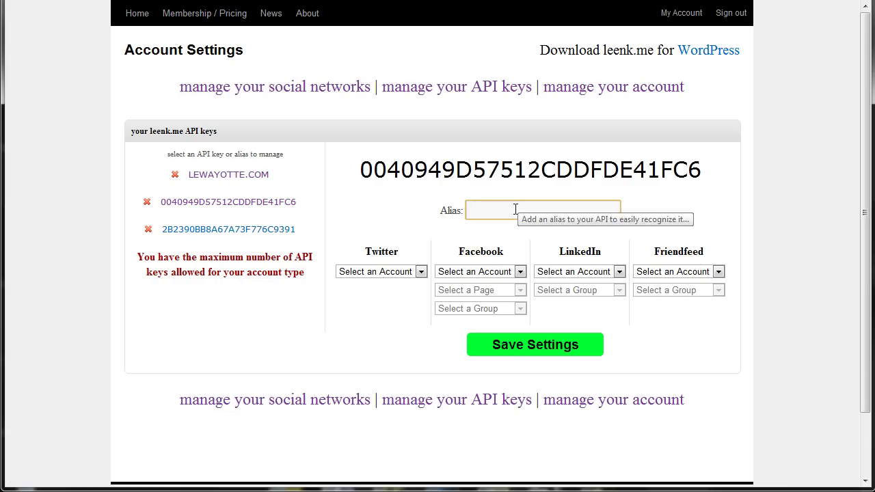
pyautogui.click(147, 202)
pyautogui.click(453, 241)
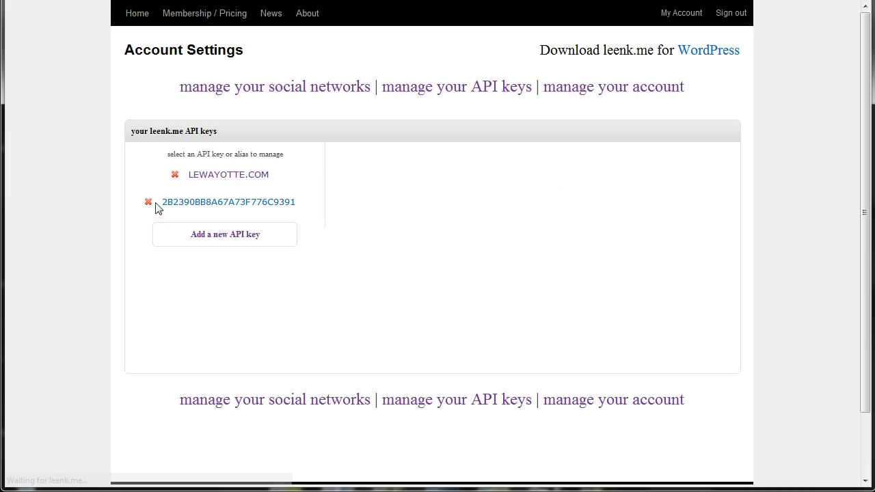
pyautogui.click(148, 203)
pyautogui.click(469, 243)
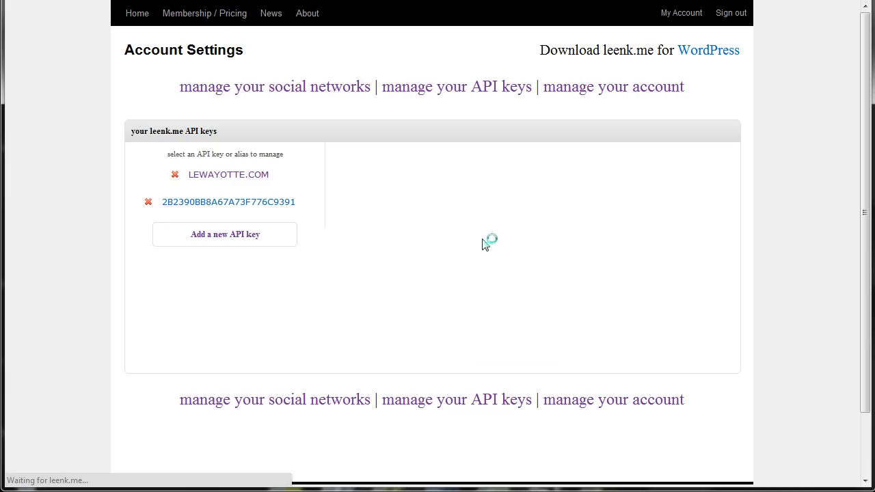
# - Select the aliased API key's text and copy it to the clipboard
pyautogui.click(212, 175)
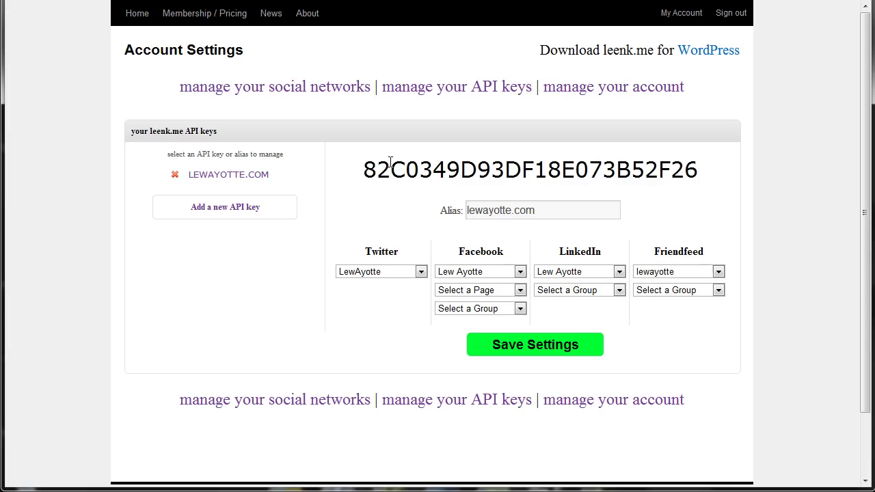
pyautogui.doubleClick(389, 170)
pyautogui.rightClick(511, 164)
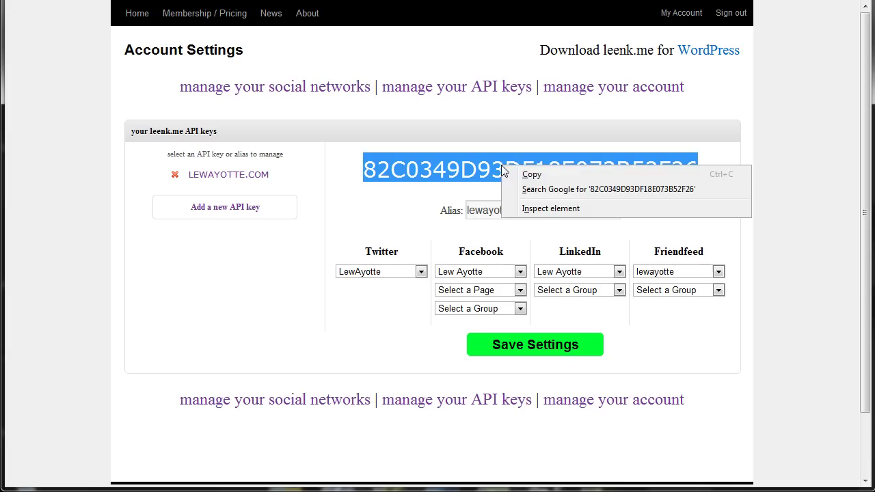
pyautogui.click(527, 174)
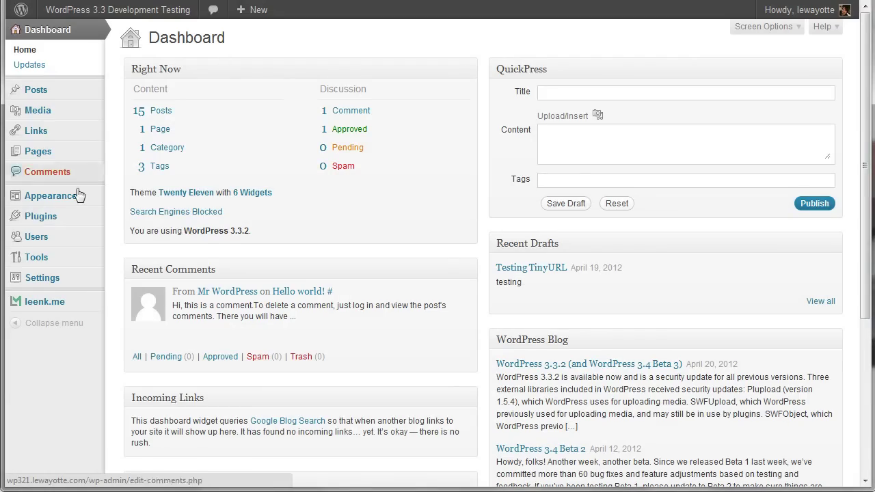
# - Paste the copied key into the leenk.me plugin's API Key field, verify it and save
pyautogui.moveTo(64, 218)
pyautogui.click(156, 216)
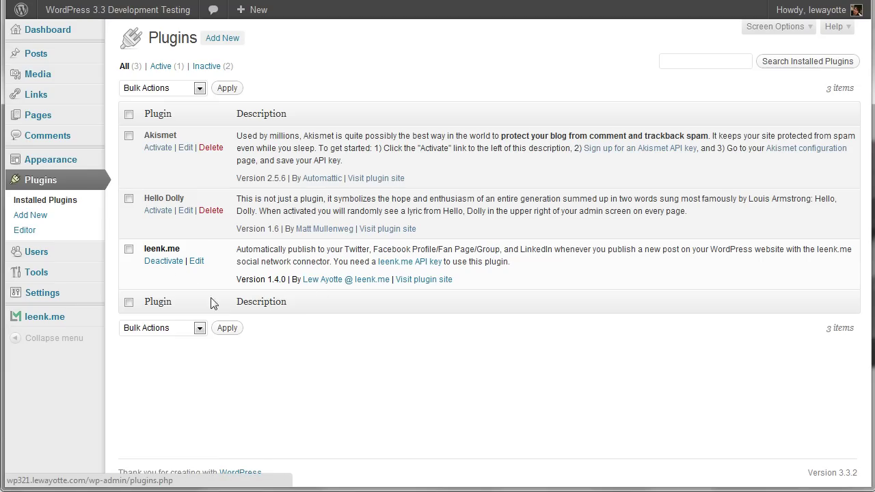
pyautogui.click(40, 322)
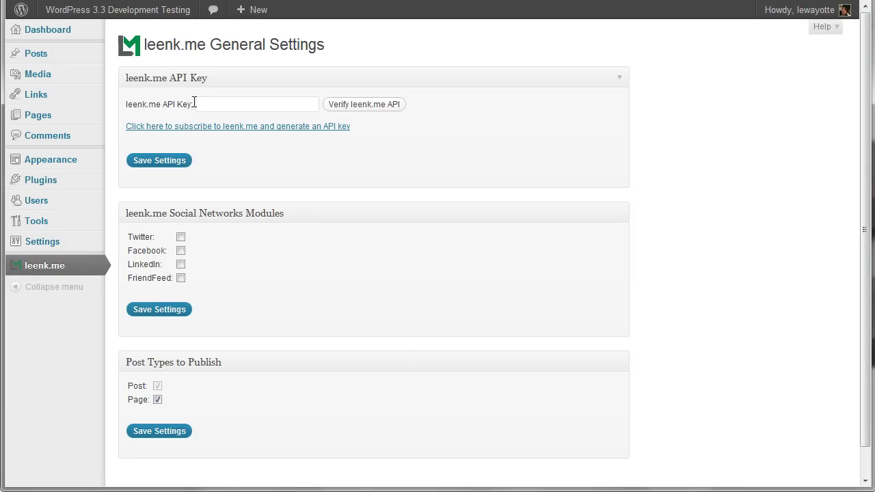
pyautogui.click(215, 102)
pyautogui.hotkey('ctrl', 'v')
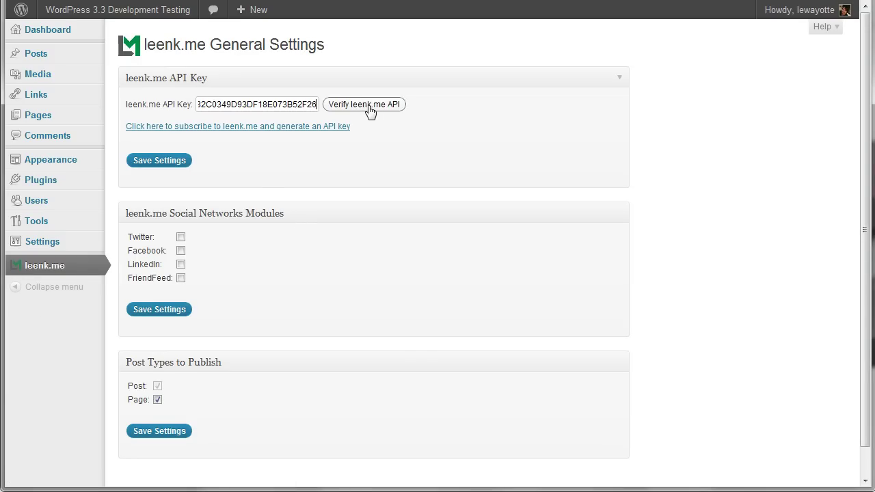
pyautogui.click(369, 108)
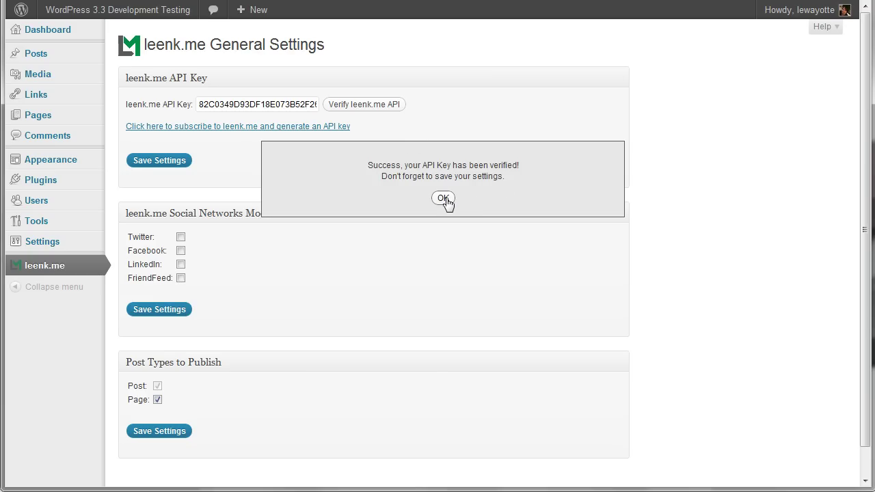
pyautogui.click(443, 198)
pyautogui.click(159, 162)
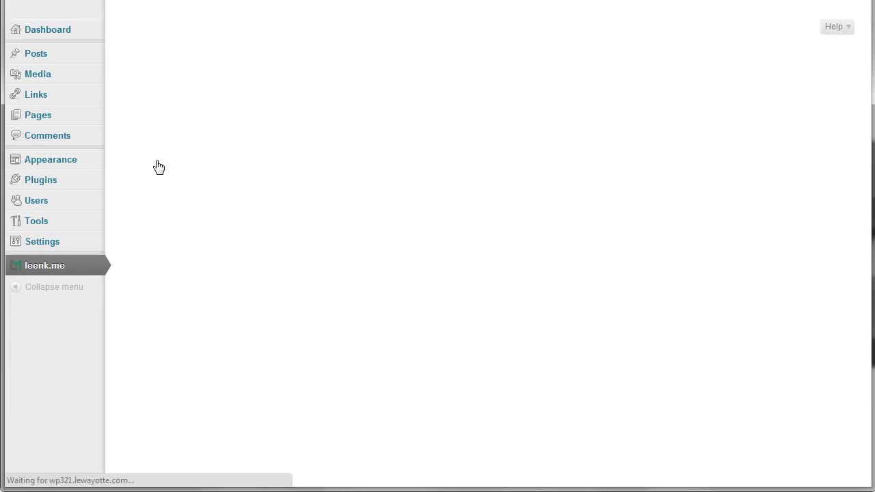
# - Enable the Twitter and FriendFeed modules alongside the others and save the settings
pyautogui.click(181, 252)
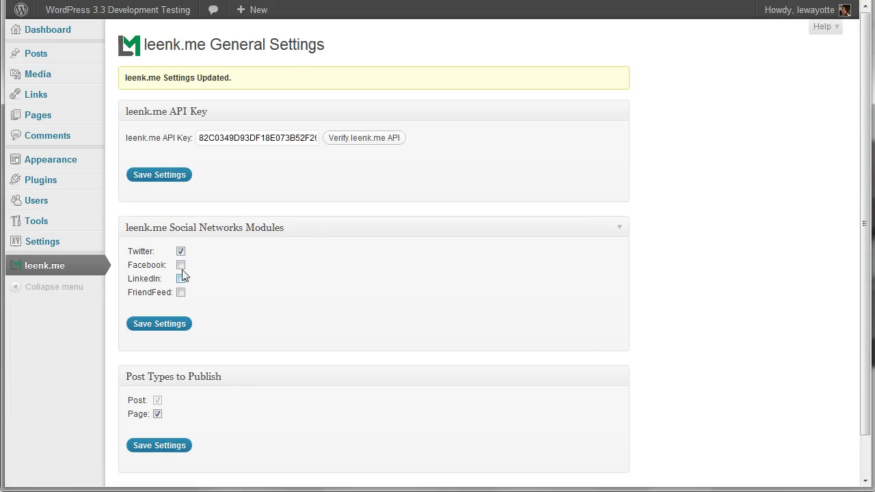
pyautogui.click(180, 292)
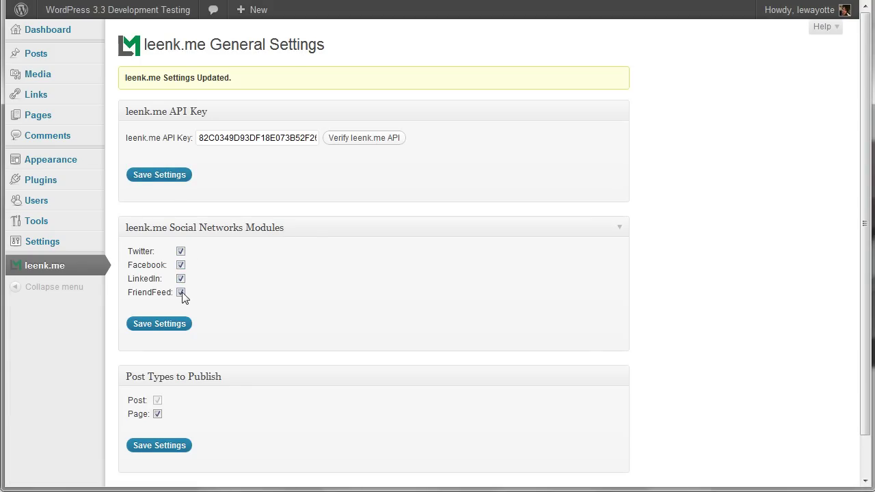
pyautogui.click(148, 327)
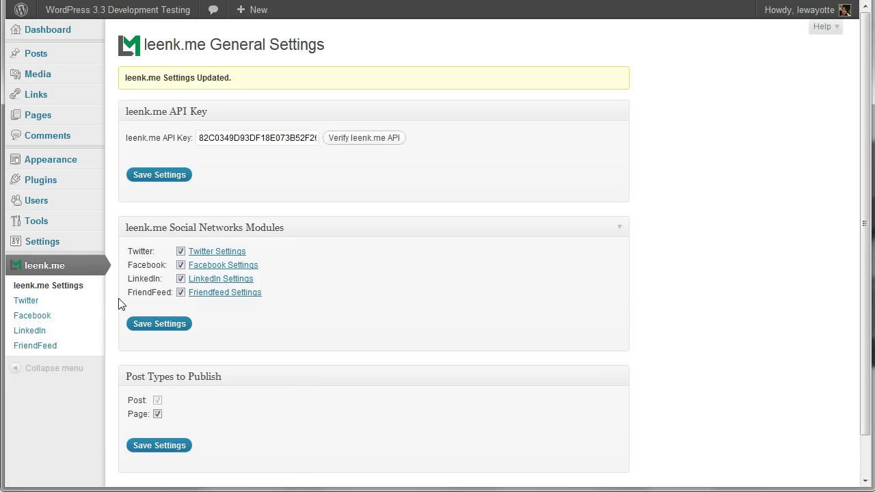
# - Send a test tweet to Twitter and publish a test message to Facebook
pyautogui.click(54, 305)
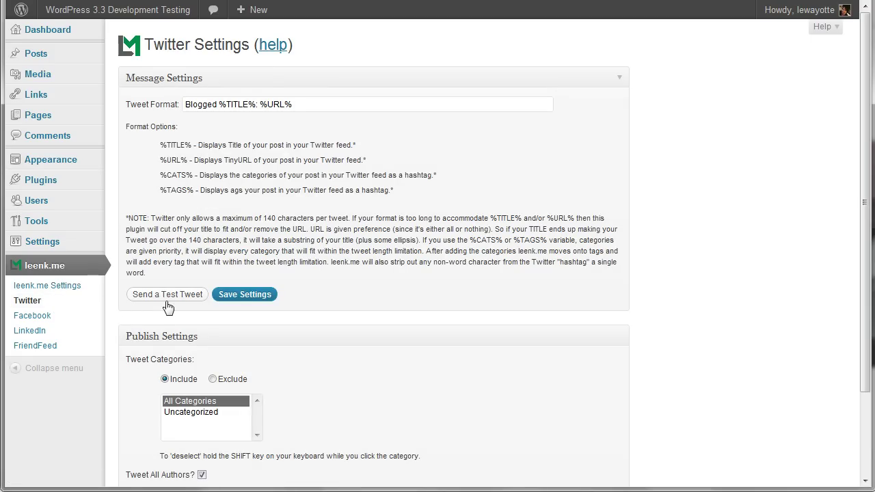
pyautogui.click(167, 295)
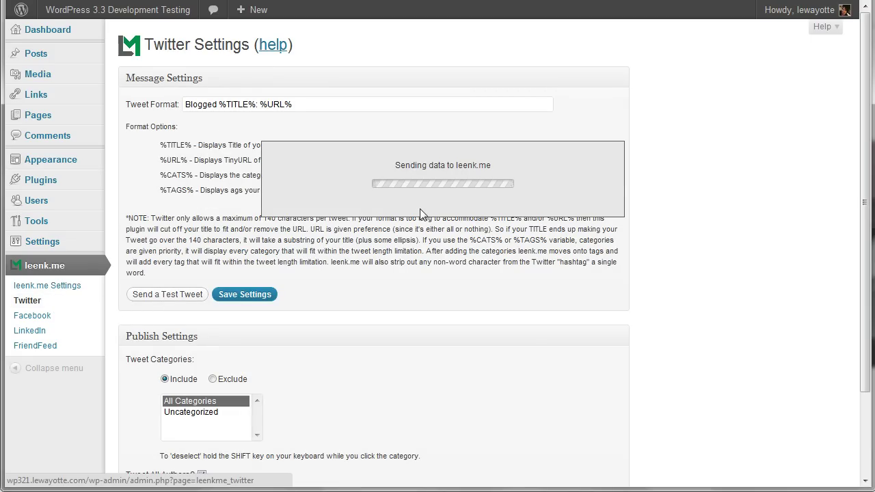
pyautogui.click(444, 193)
pyautogui.click(49, 319)
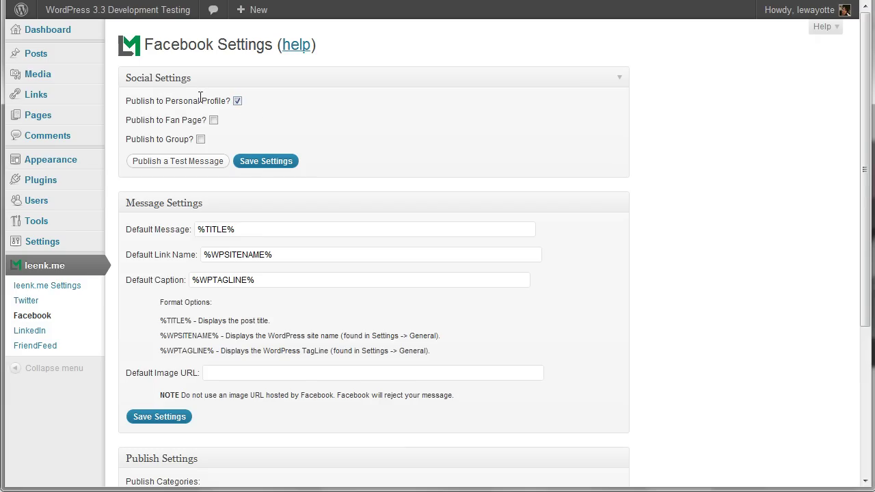
pyautogui.click(162, 161)
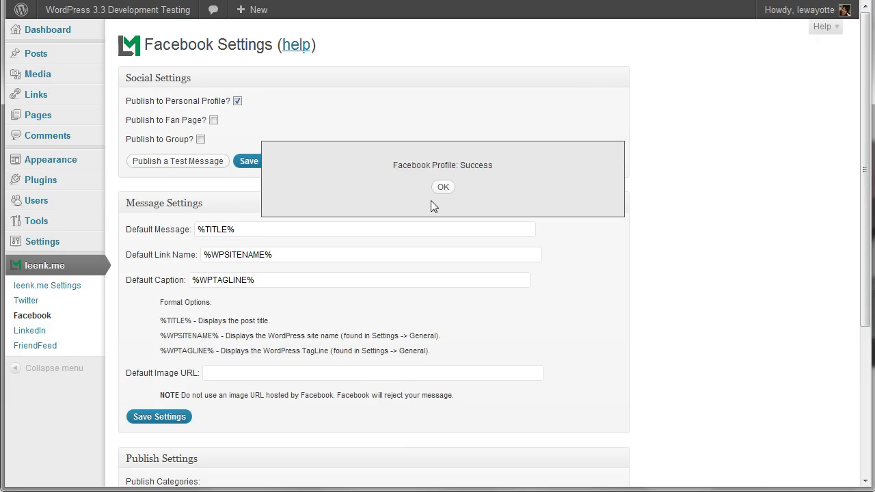
pyautogui.click(439, 190)
# - Share a test message to LinkedIn and send one to FriendFeed
pyautogui.click(31, 331)
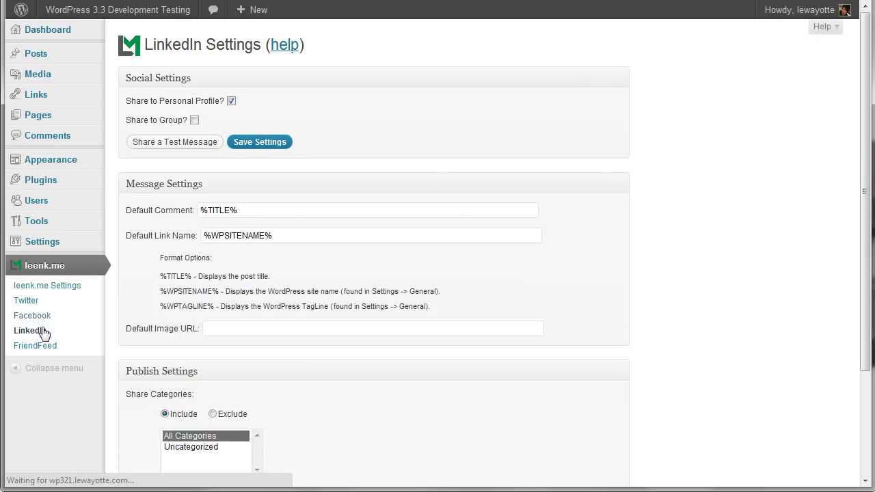
pyautogui.click(204, 141)
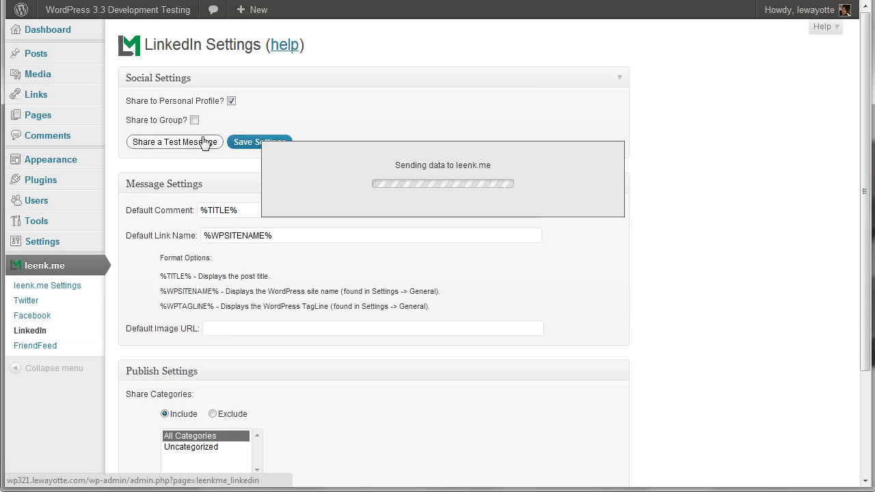
pyautogui.click(438, 190)
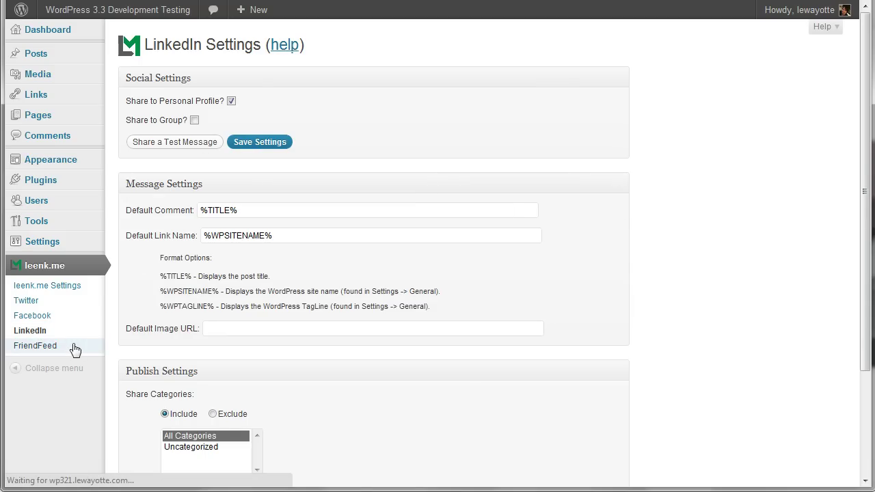
pyautogui.click(19, 346)
pyautogui.click(176, 142)
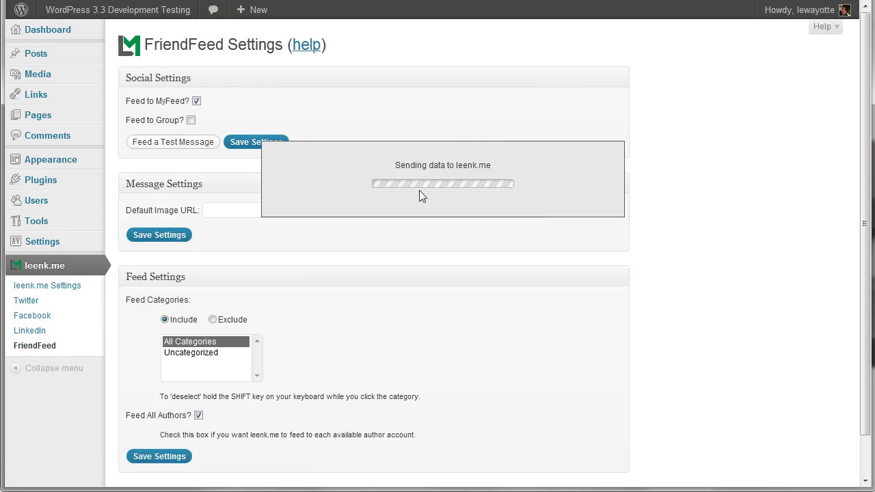
pyautogui.click(443, 188)
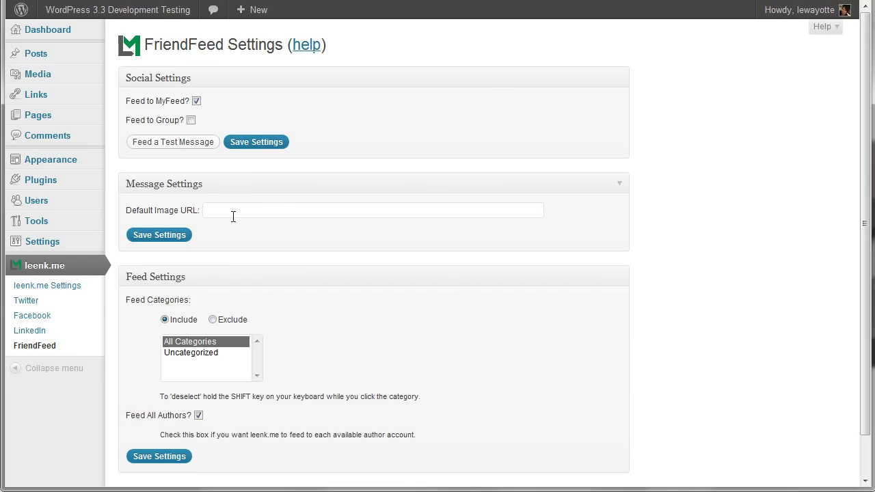
pyautogui.click(38, 304)
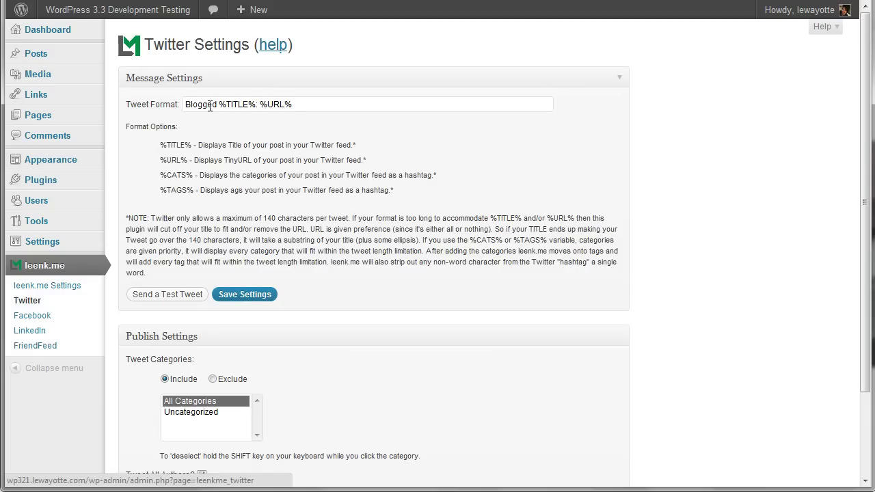
pyautogui.click(31, 316)
pyautogui.click(36, 334)
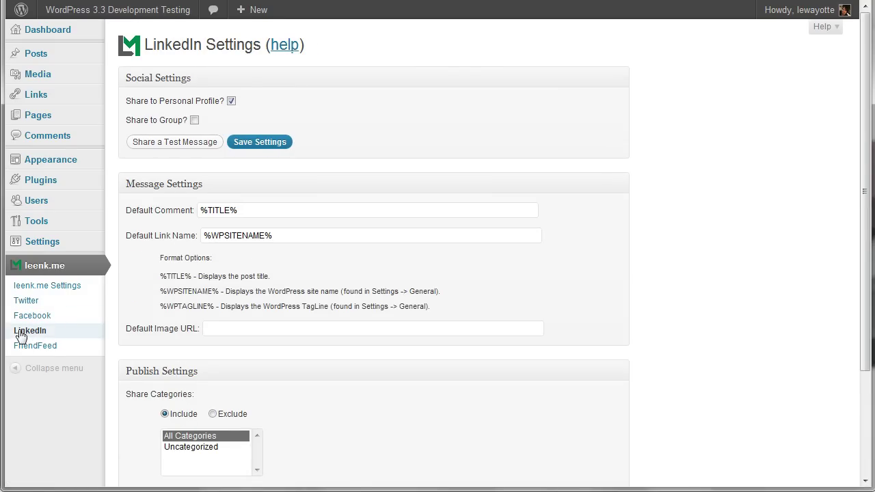
pyautogui.click(29, 344)
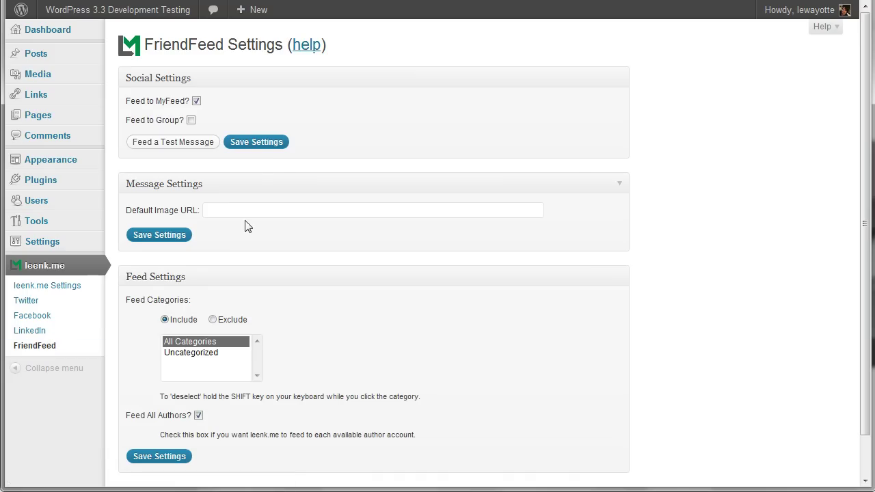